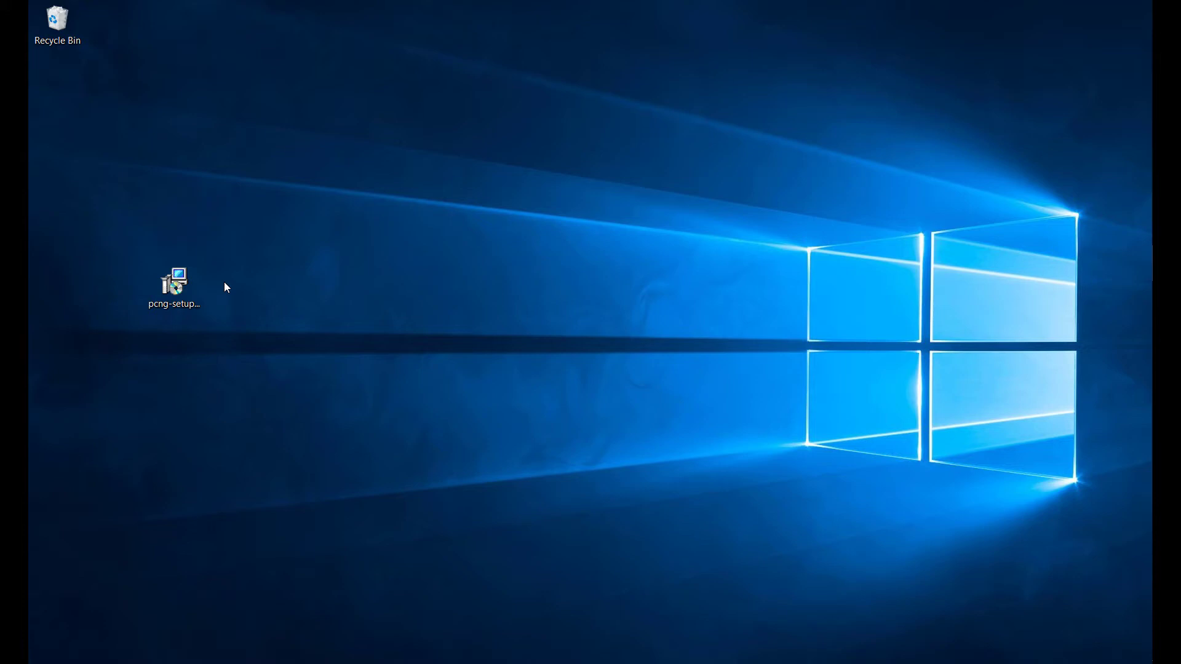
Launch pcng-setup, accept the licence, and keep the default C:\Program Files\PaperCut NG standard primary server install
{"action": "double_click", "coordinate": [191, 283]}
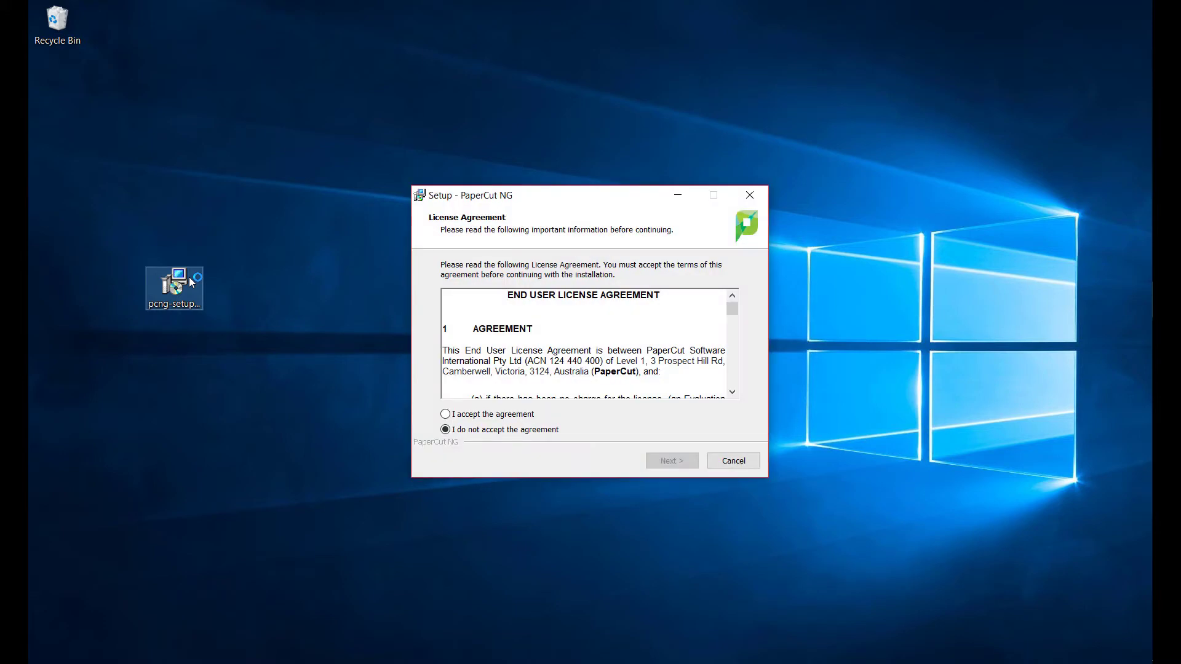
{"action": "left_click", "coordinate": [491, 415]}
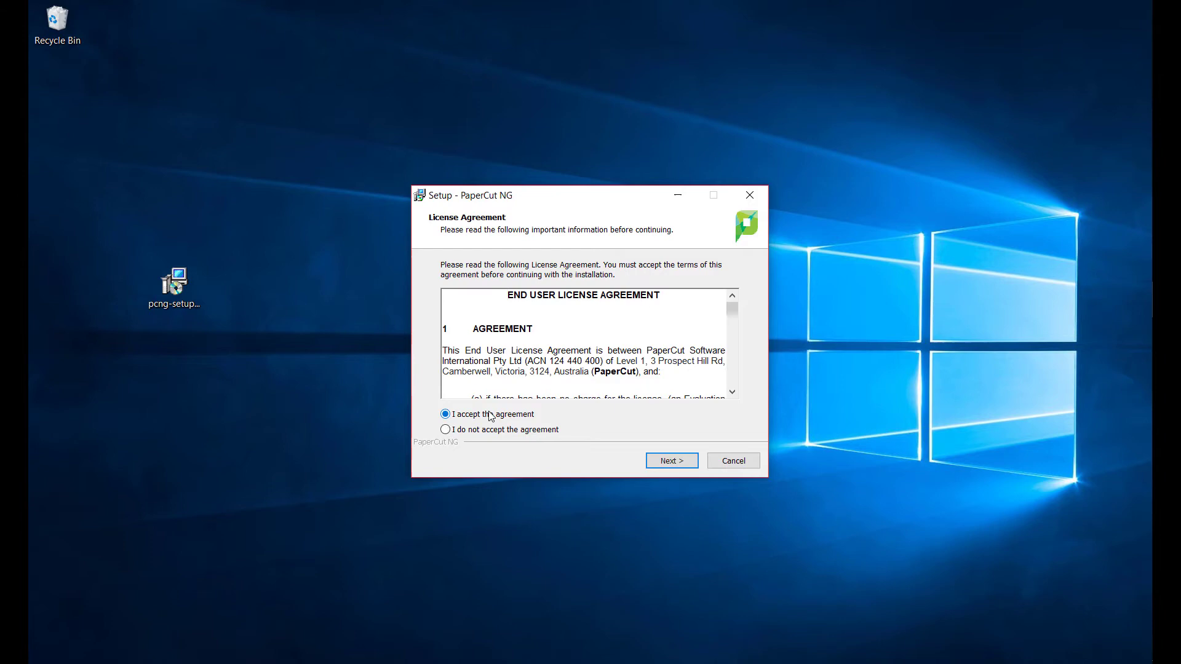
{"action": "left_click", "coordinate": [686, 464]}
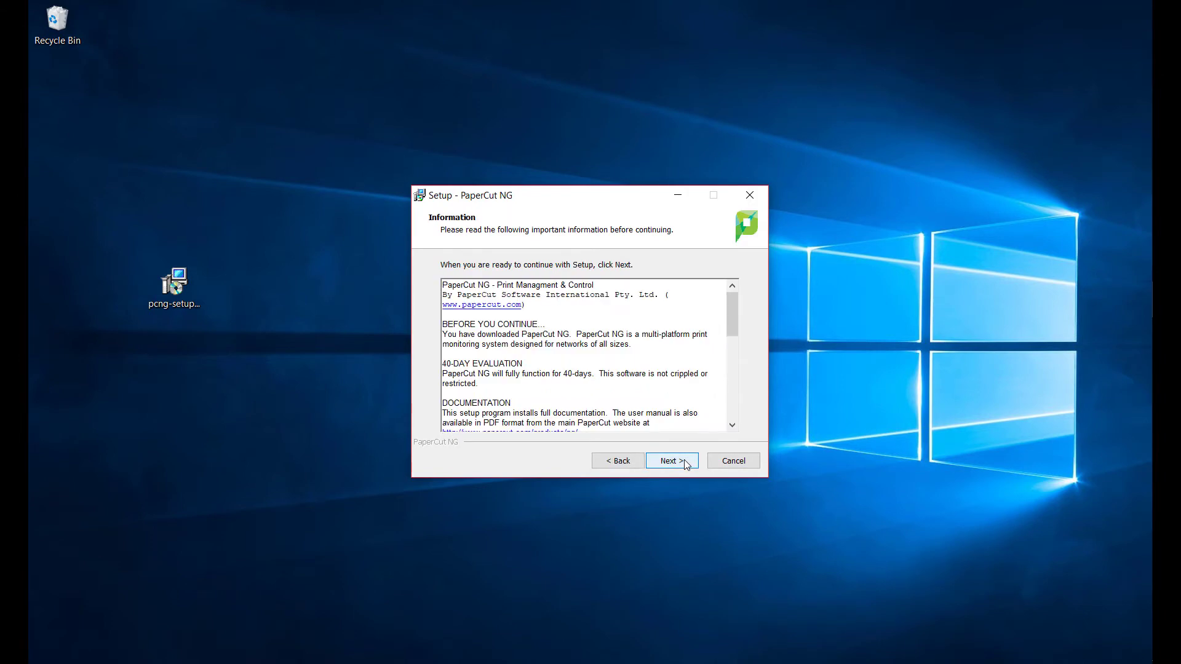
{"action": "left_click", "coordinate": [672, 461]}
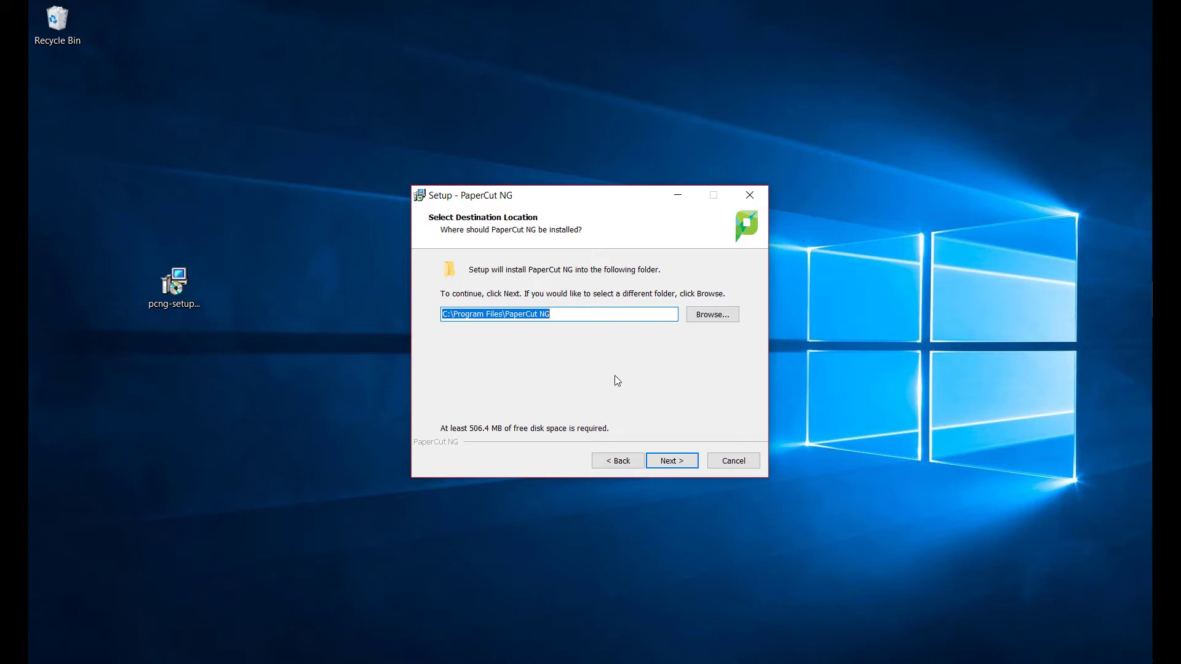
{"action": "left_click", "coordinate": [680, 458]}
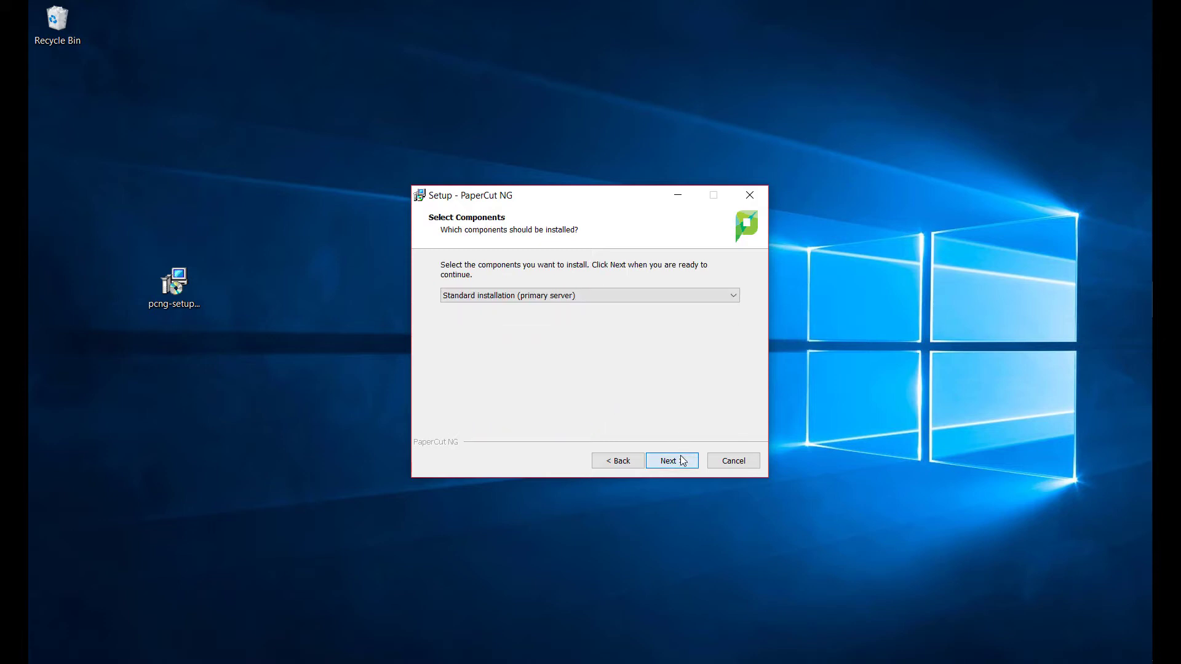
{"action": "left_click", "coordinate": [681, 460]}
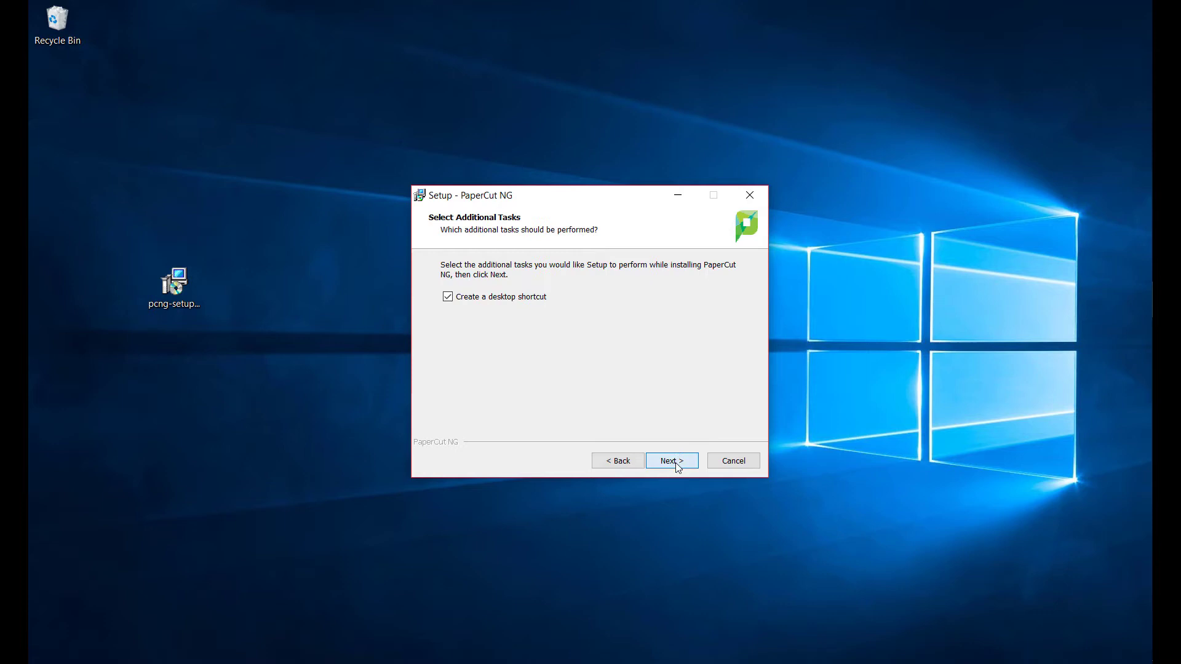
{"action": "left_click", "coordinate": [677, 463]}
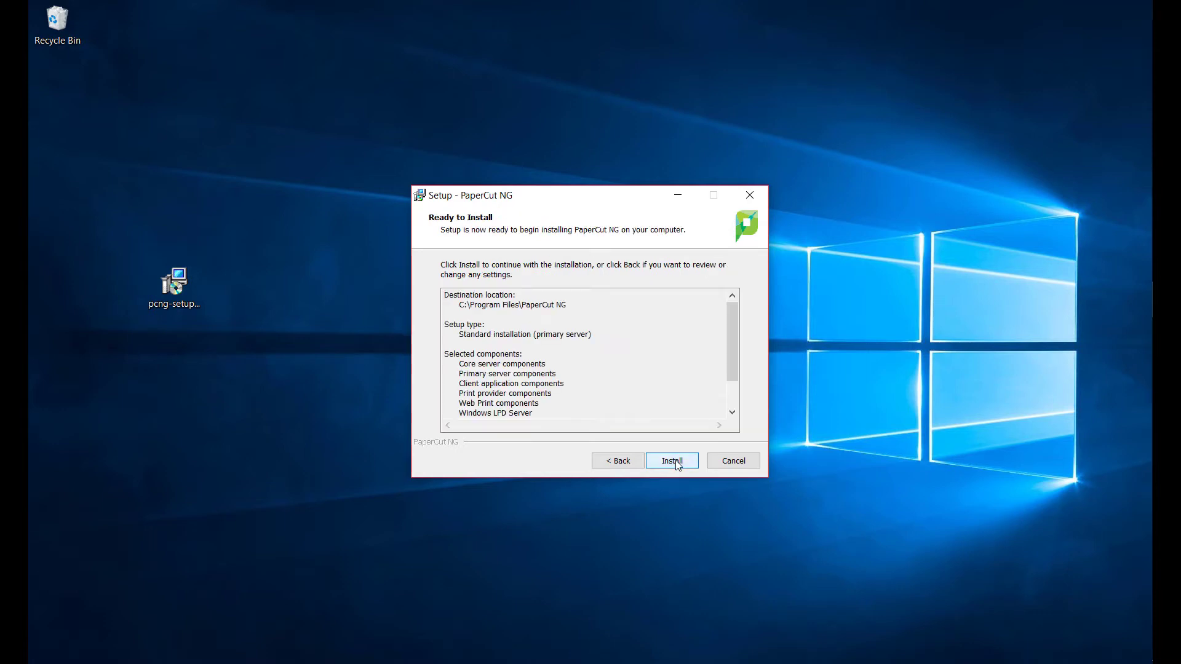
Run the PaperCut NG installation through to the Completing Setup Wizard page
{"action": "left_click", "coordinate": [676, 462]}
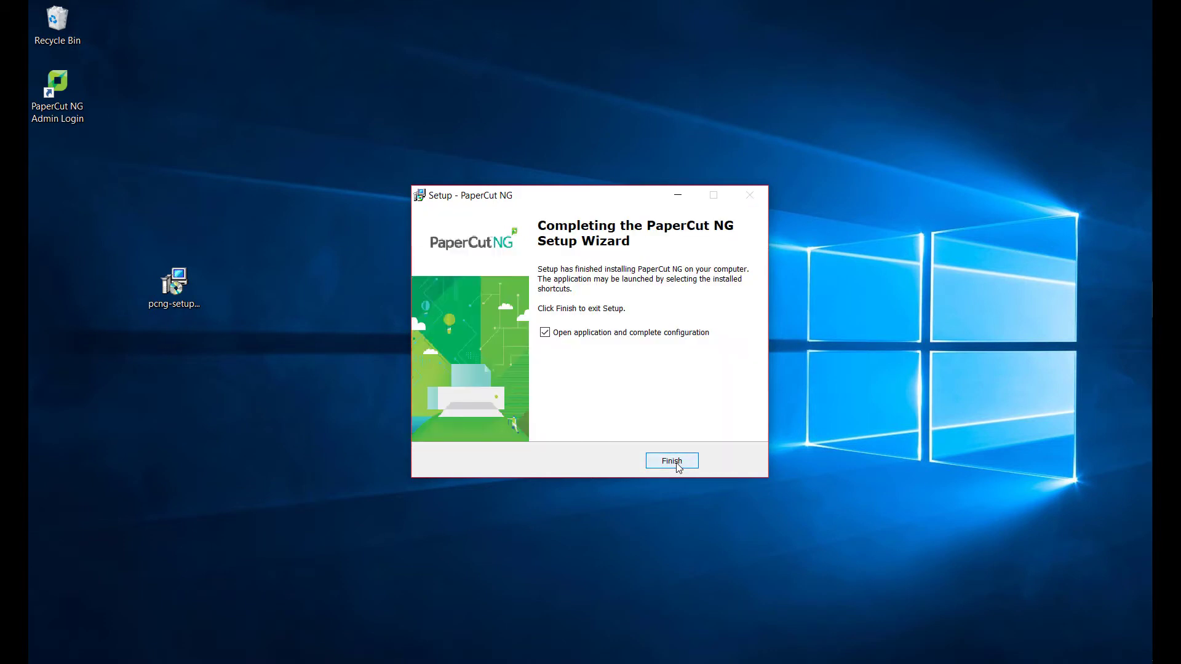
Finish setup to open the Configuration Wizard and enter the admin password in both password fields
{"action": "left_click", "coordinate": [671, 461]}
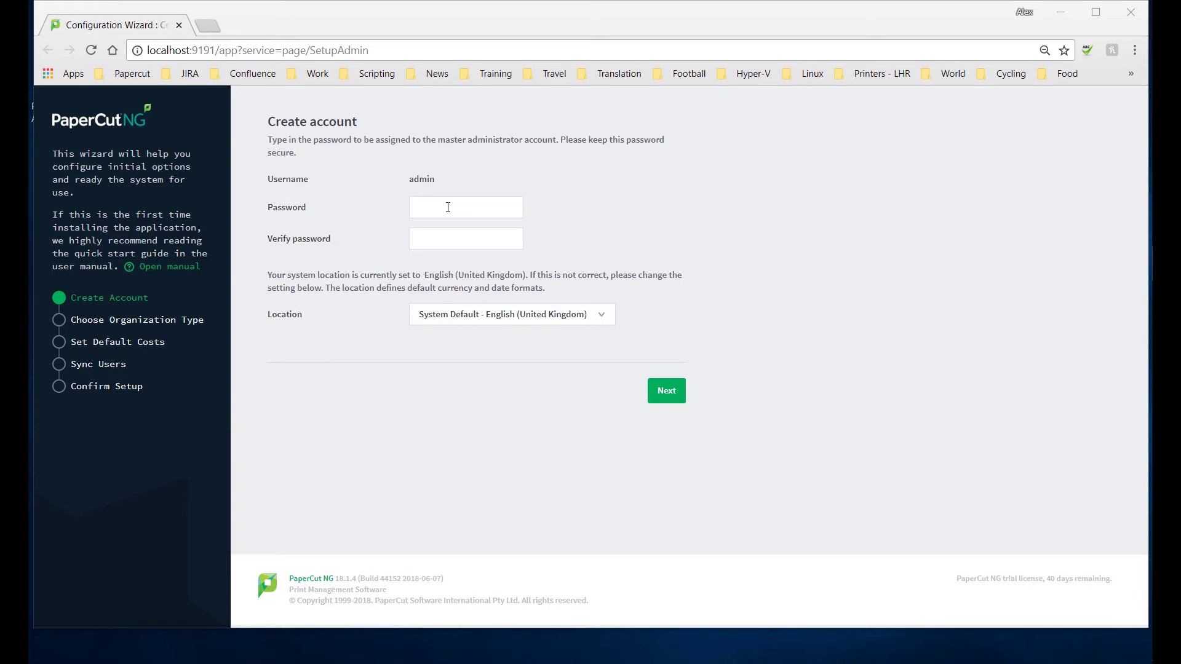
{"action": "left_click", "coordinate": [448, 208]}
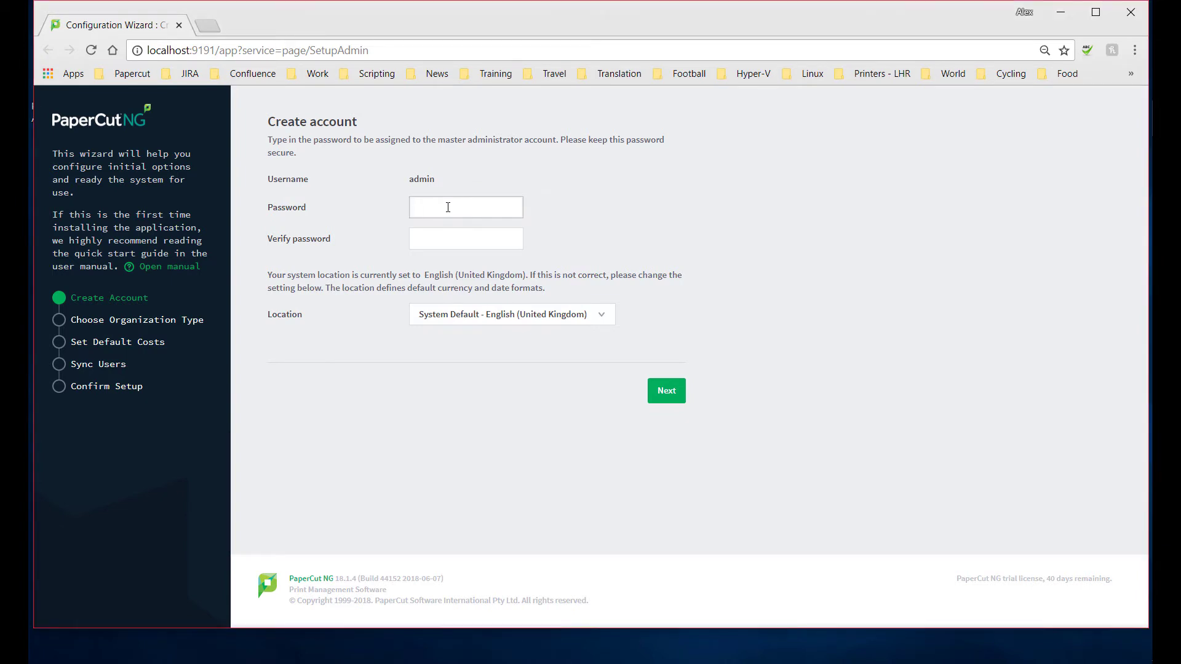
{"action": "type", "text": "•••••••••••"}
{"action": "key", "text": "Tab"}
{"action": "type", "text": "•••••••••••"}
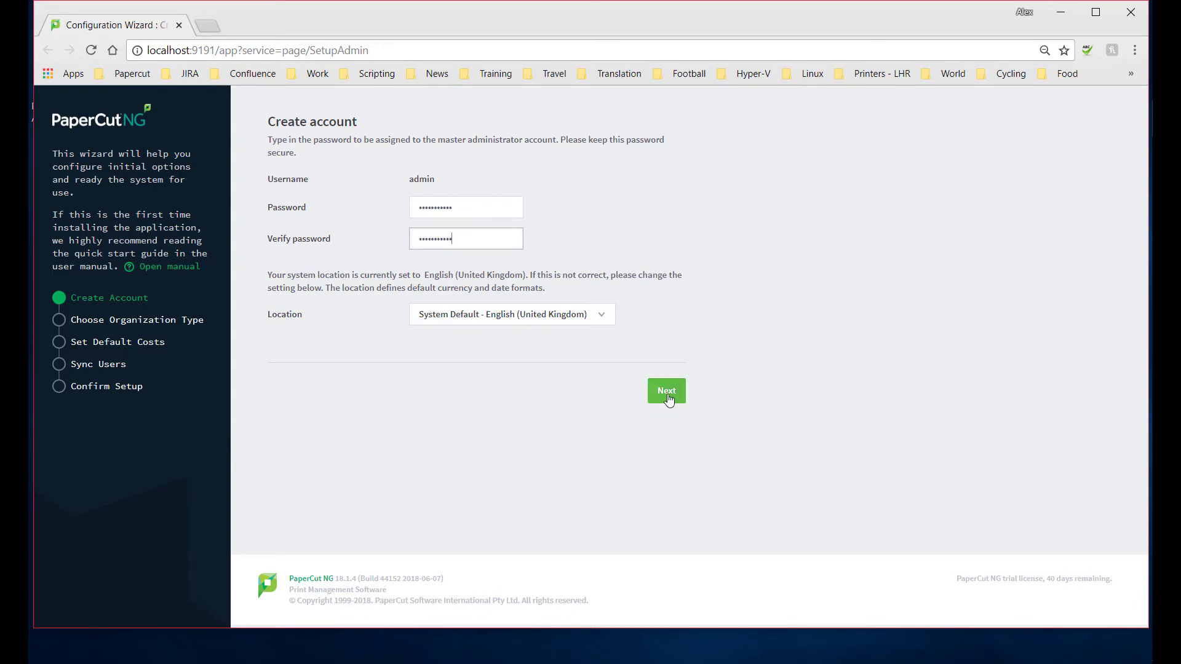
Save the admin account and pick Education as the organization type
{"action": "left_click", "coordinate": [667, 394]}
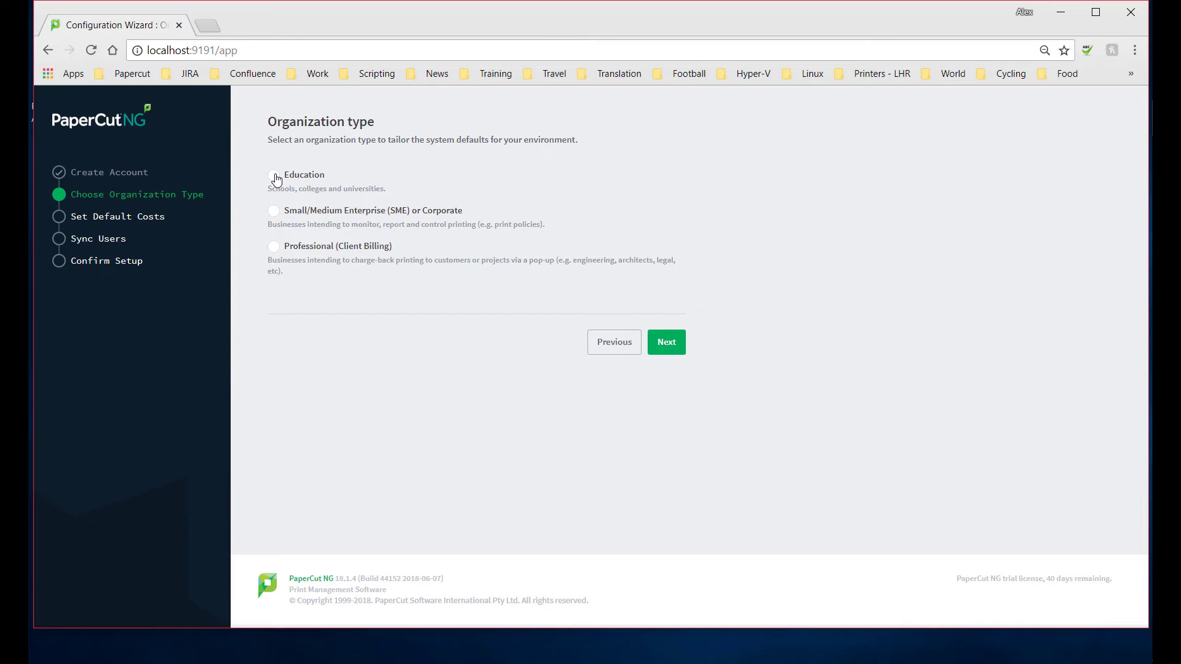
{"action": "left_click", "coordinate": [274, 177]}
Set default printing costs to £0.10 per colour page and £0.05 per grayscale page
{"action": "left_click", "coordinate": [670, 348]}
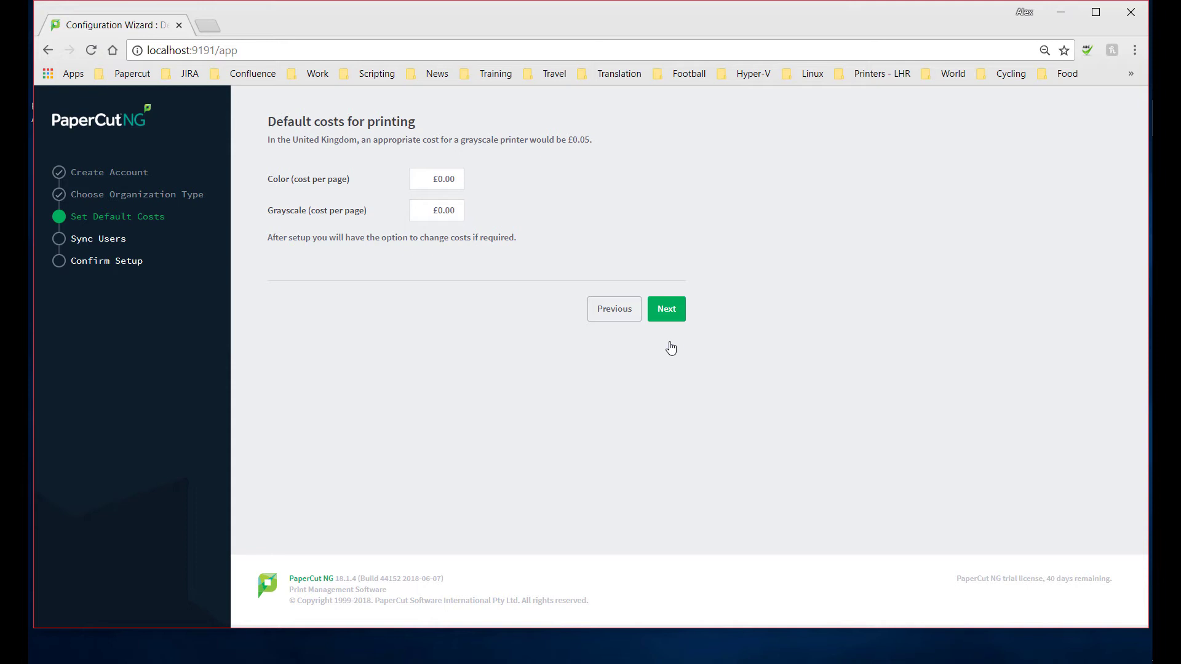
{"action": "left_click", "coordinate": [460, 176]}
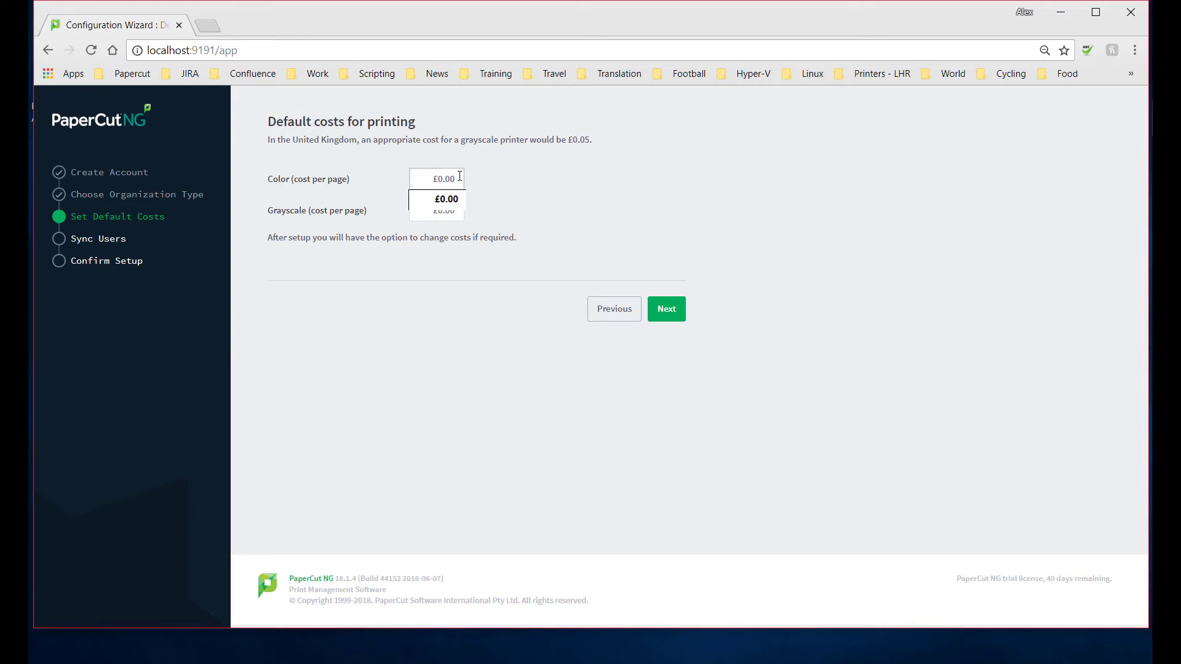
{"action": "key", "text": "BackSpace"}
{"action": "key", "text": "BackSpace"}
{"action": "key", "text": "BackSpace"}
{"action": "type", "text": "."}
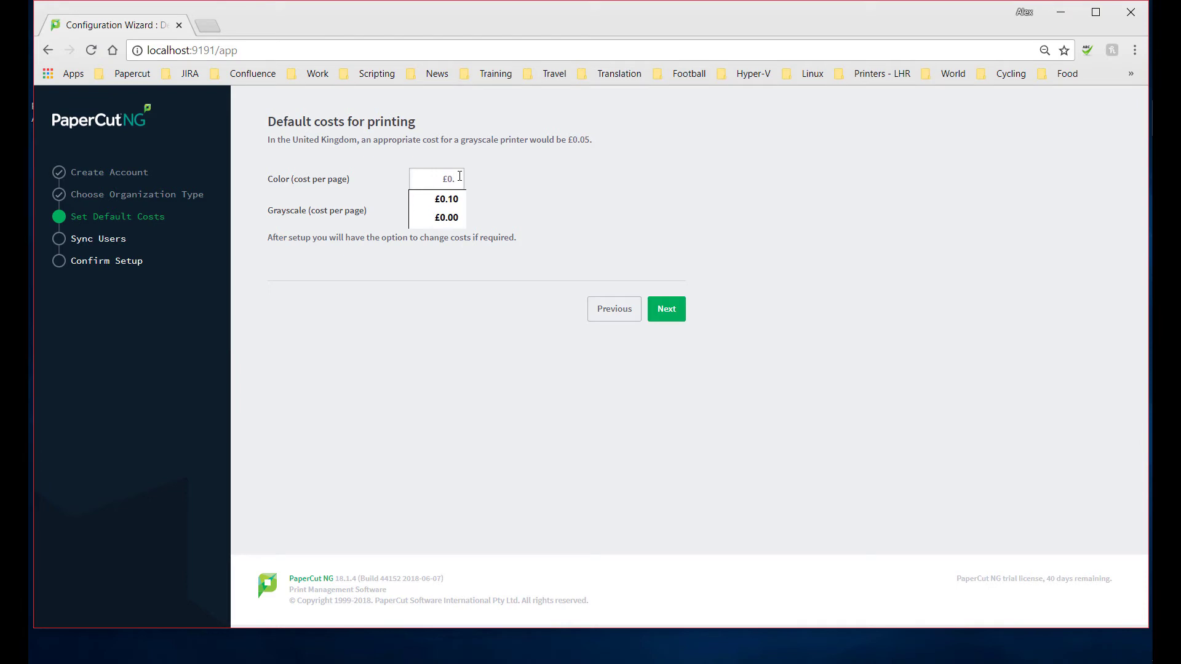
{"action": "type", "text": "10"}
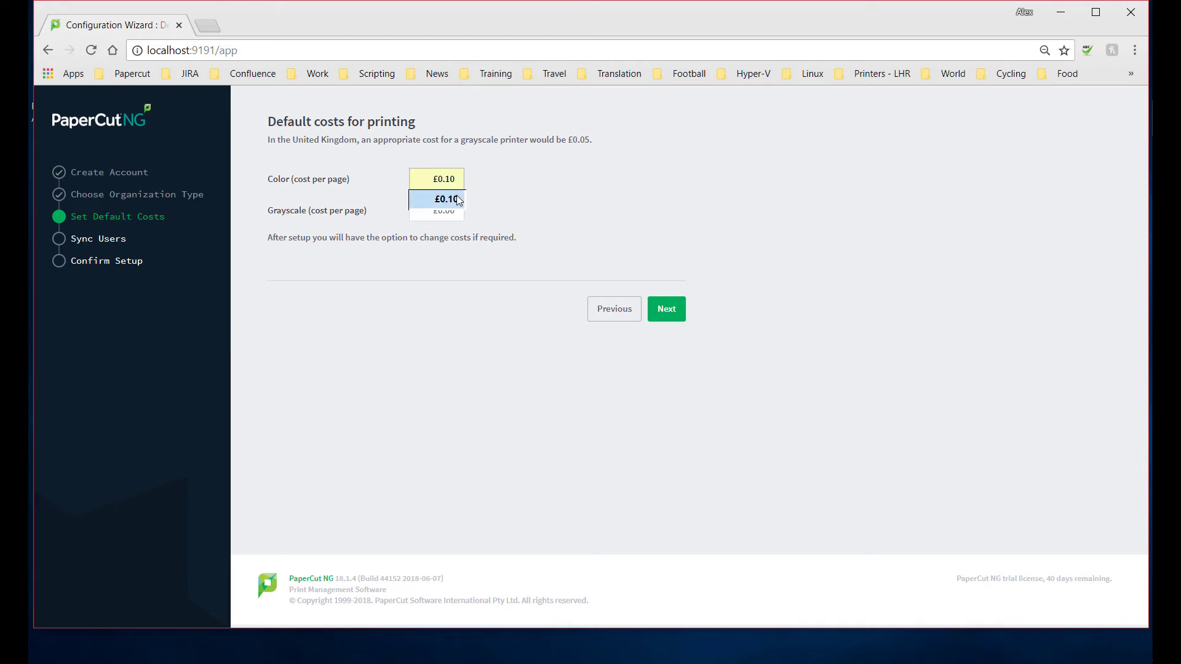
{"action": "left_click", "coordinate": [458, 200]}
{"action": "left_click", "coordinate": [456, 209]}
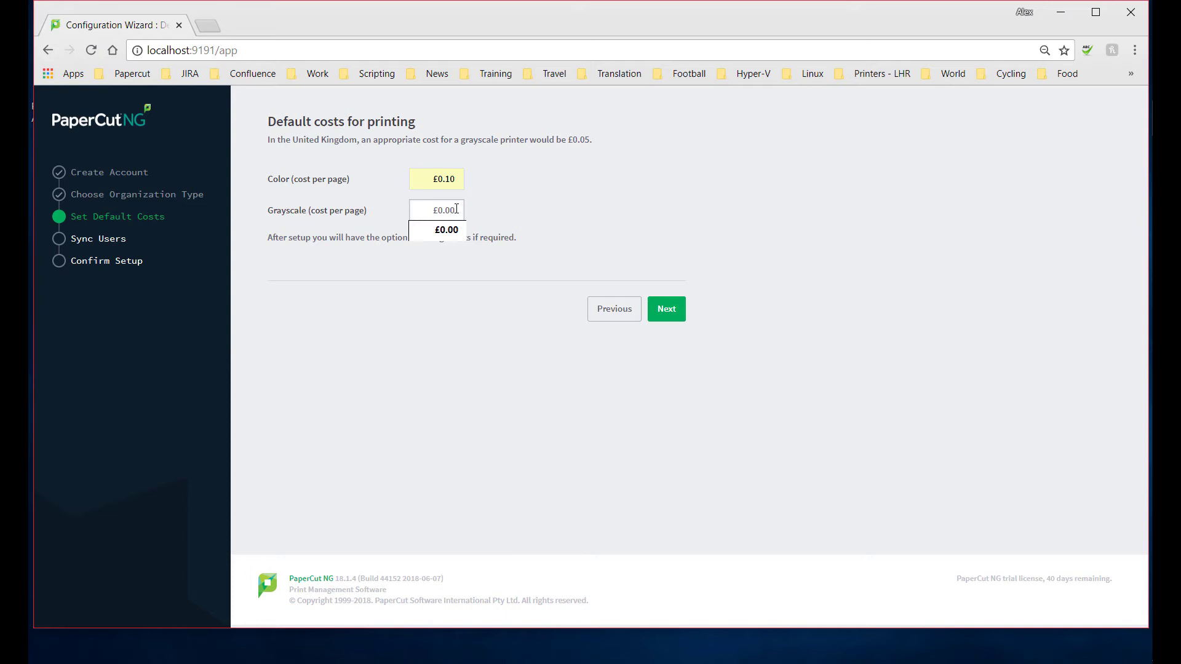
{"action": "key", "text": "BackSpace"}
{"action": "type", "text": "5"}
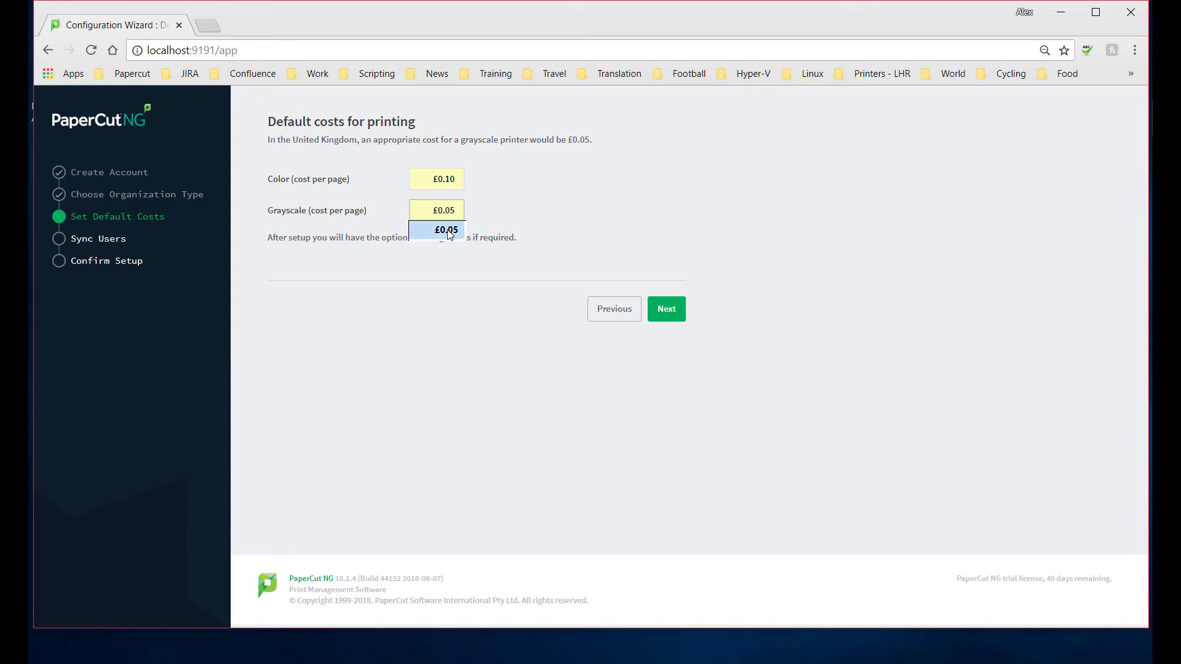
{"action": "left_click", "coordinate": [447, 230]}
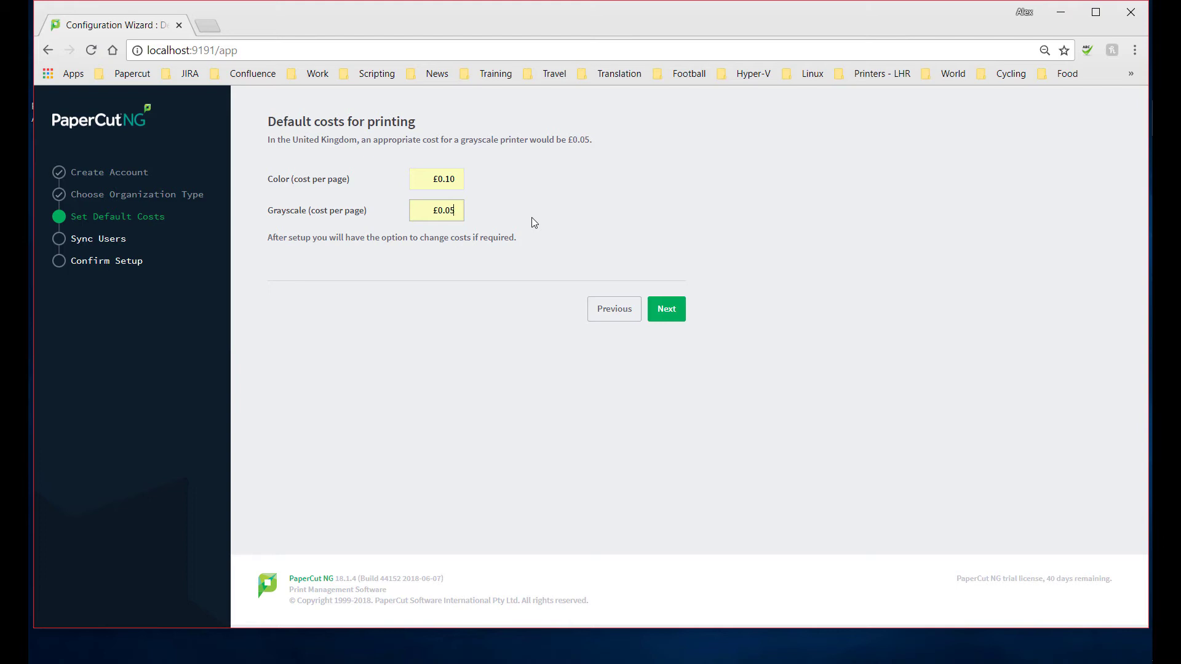
Change the initial user credit from £0.00 to £10.00, keeping deny-access-when-out-of-credit ticked
{"action": "left_click", "coordinate": [672, 310]}
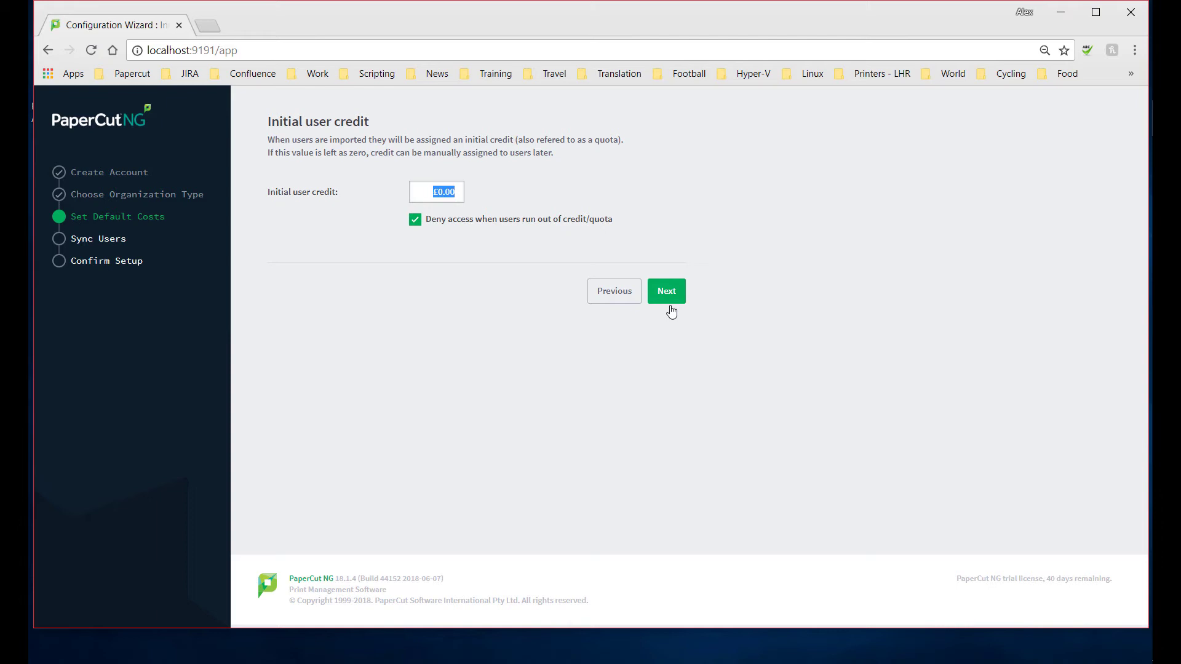
{"action": "left_click", "coordinate": [439, 188]}
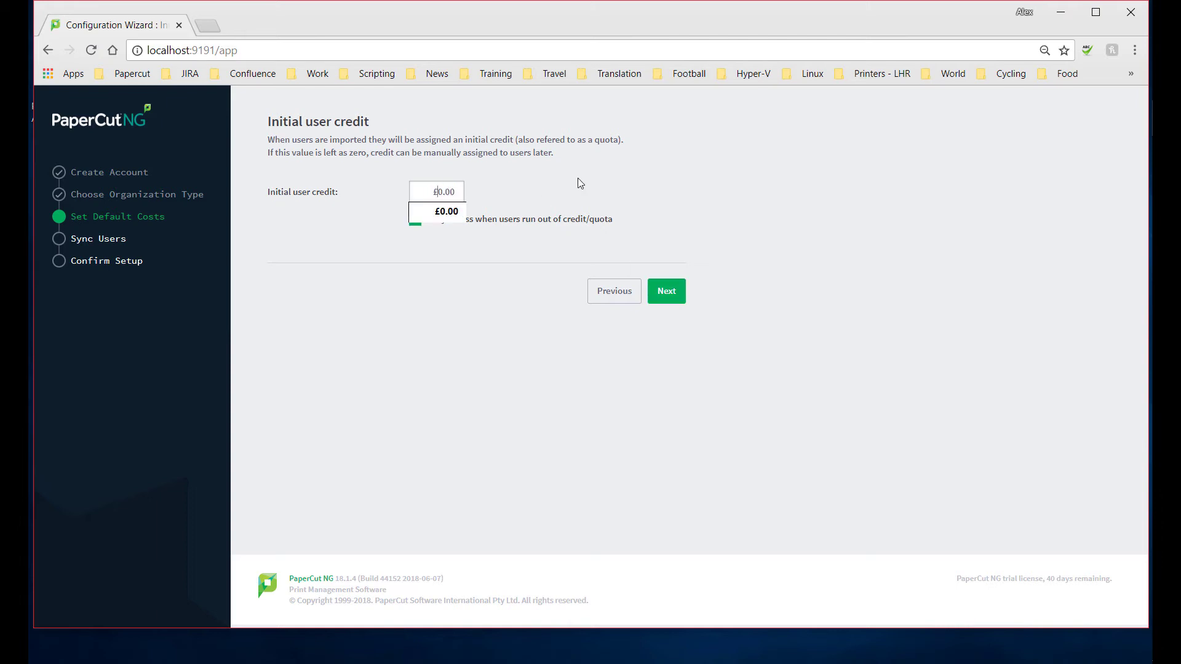
{"action": "type", "text": "1"}
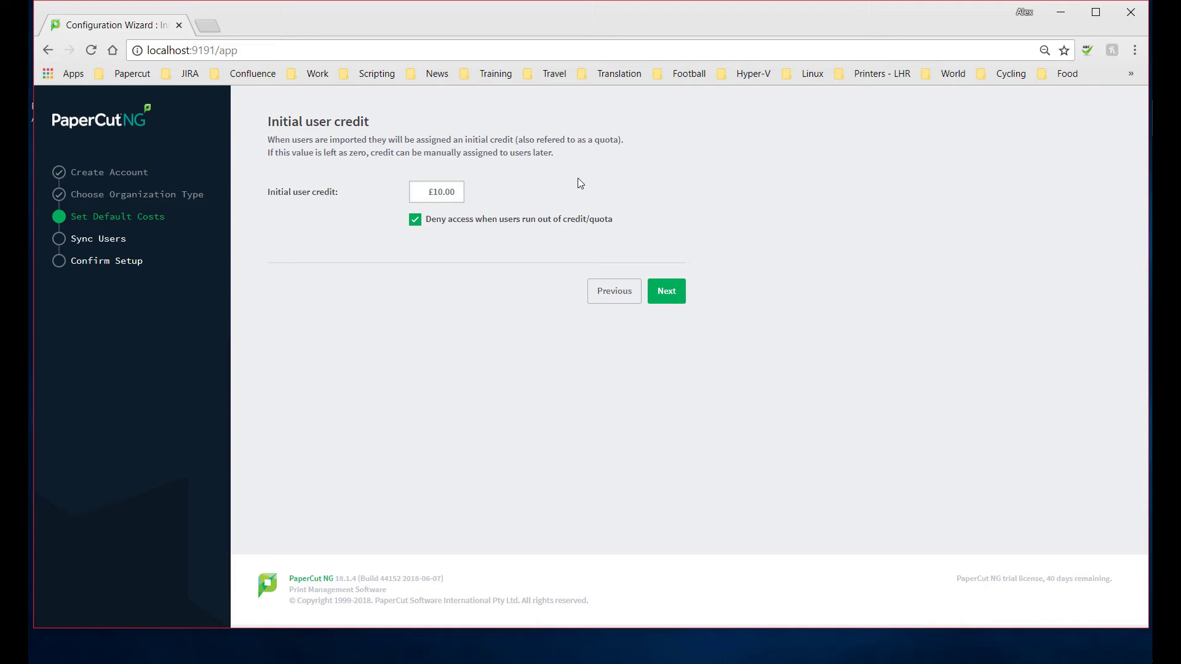
Keep Windows Standard as the user source and choose Import all users
{"action": "left_click", "coordinate": [668, 291]}
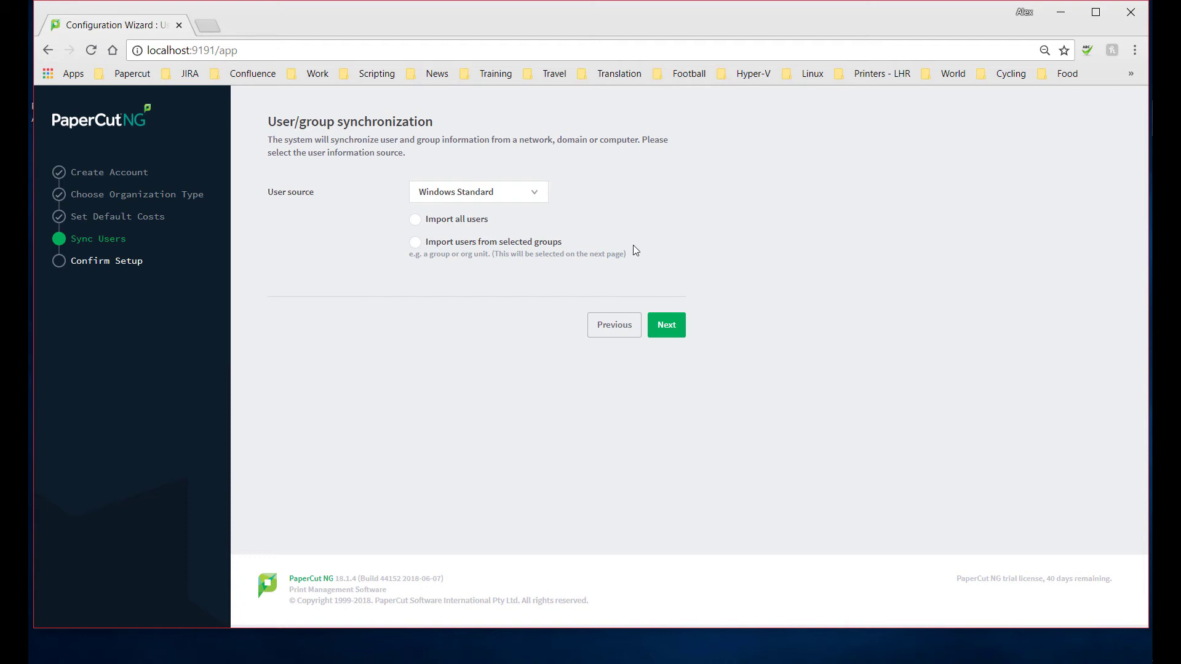
{"action": "left_click", "coordinate": [534, 192]}
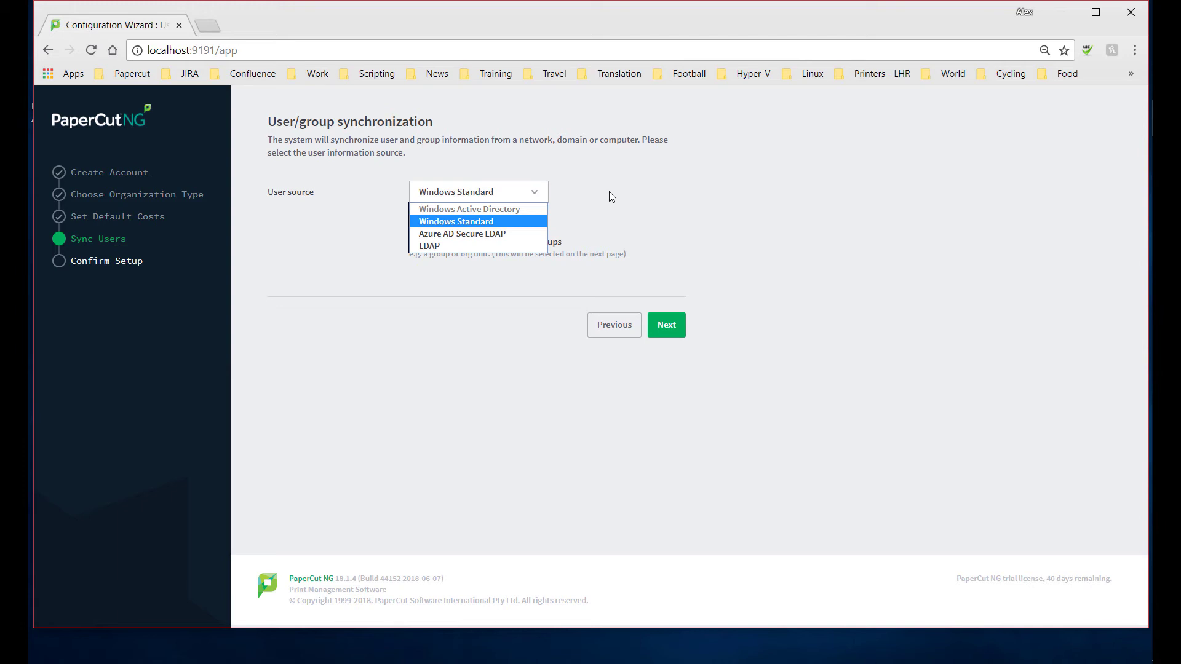
{"action": "left_click", "coordinate": [487, 219]}
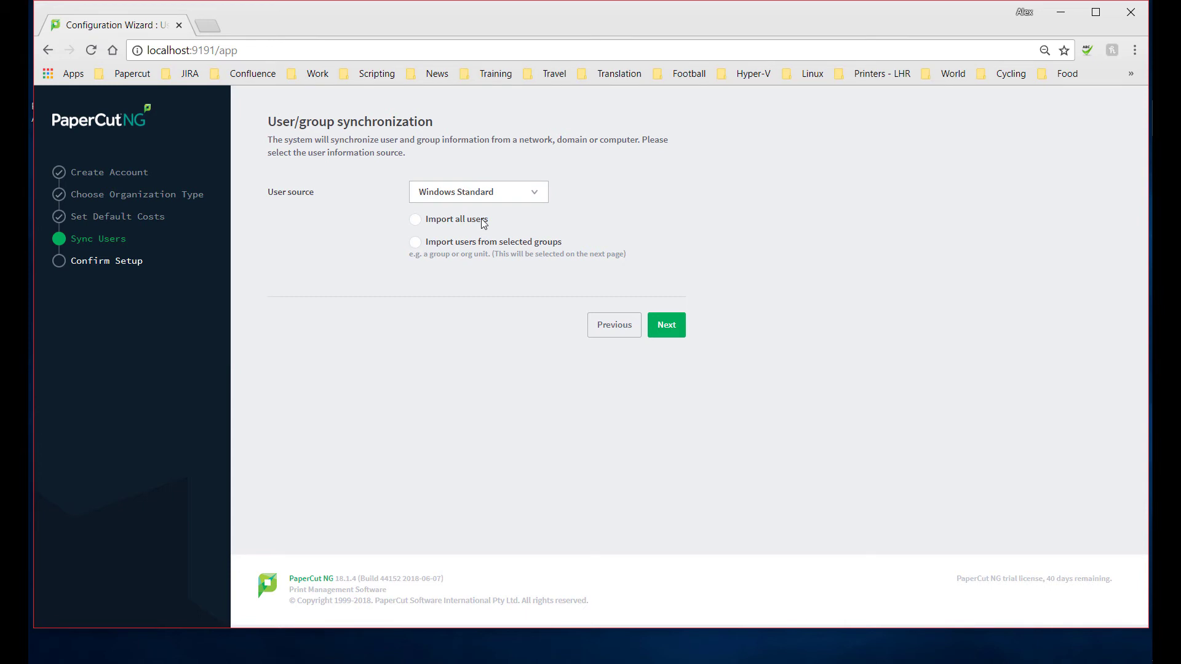
{"action": "left_click", "coordinate": [459, 219]}
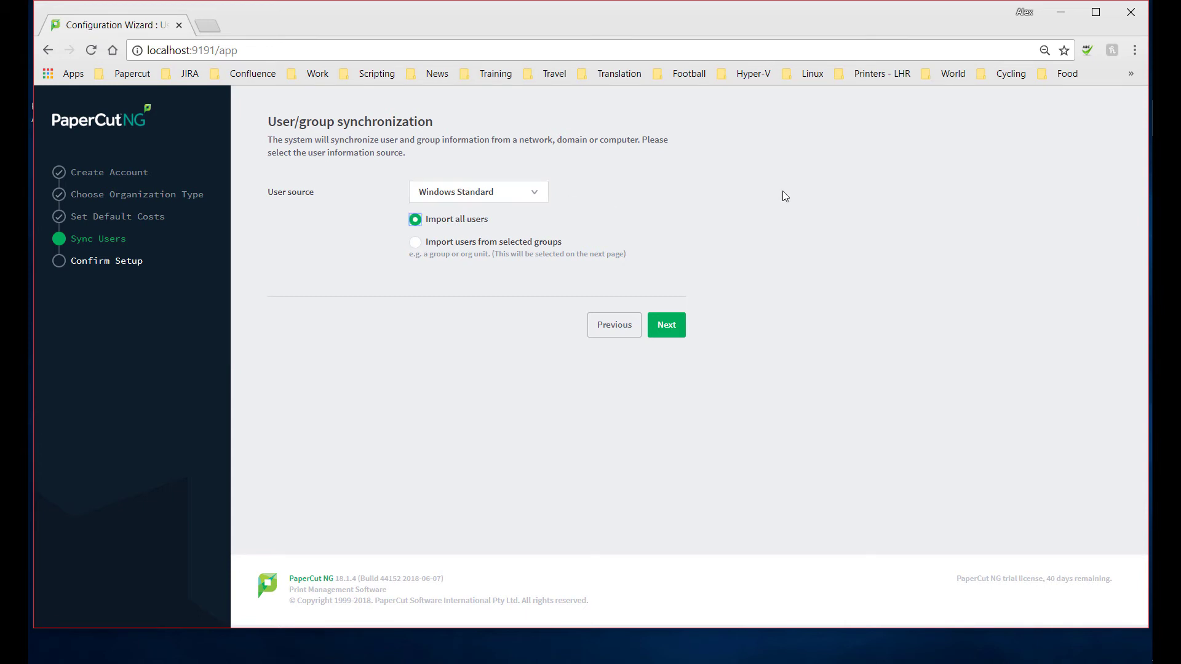
Confirm the setup summary, let all 7 users import, and close the progress window
{"action": "left_click", "coordinate": [674, 328]}
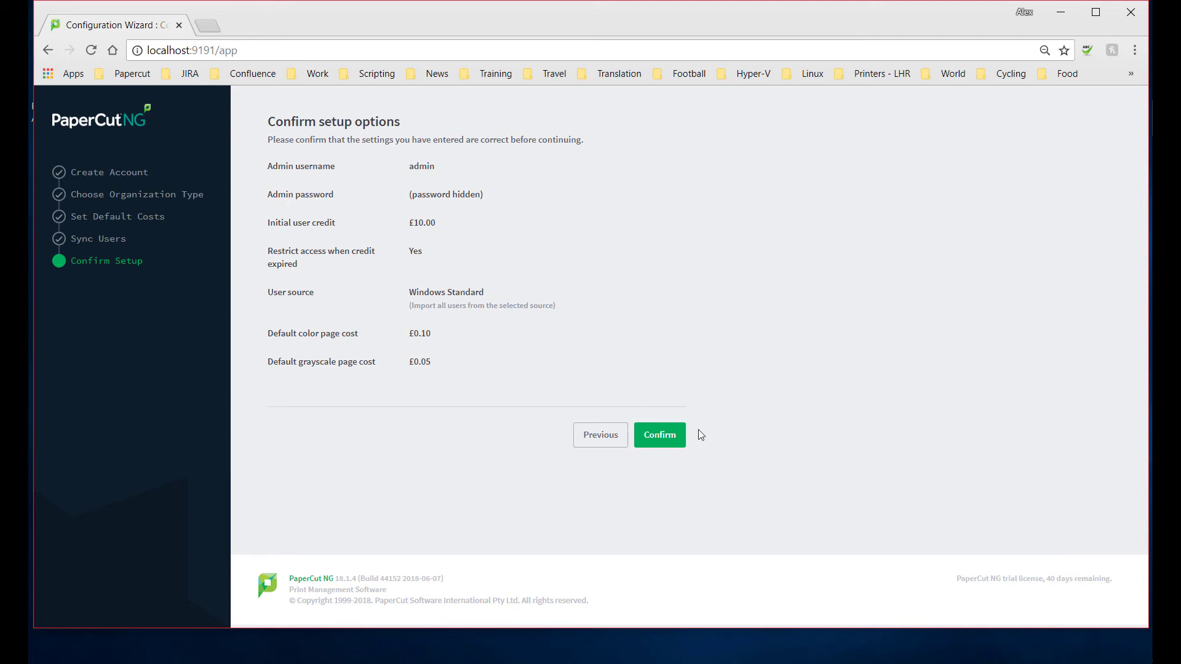
{"action": "left_click", "coordinate": [667, 436]}
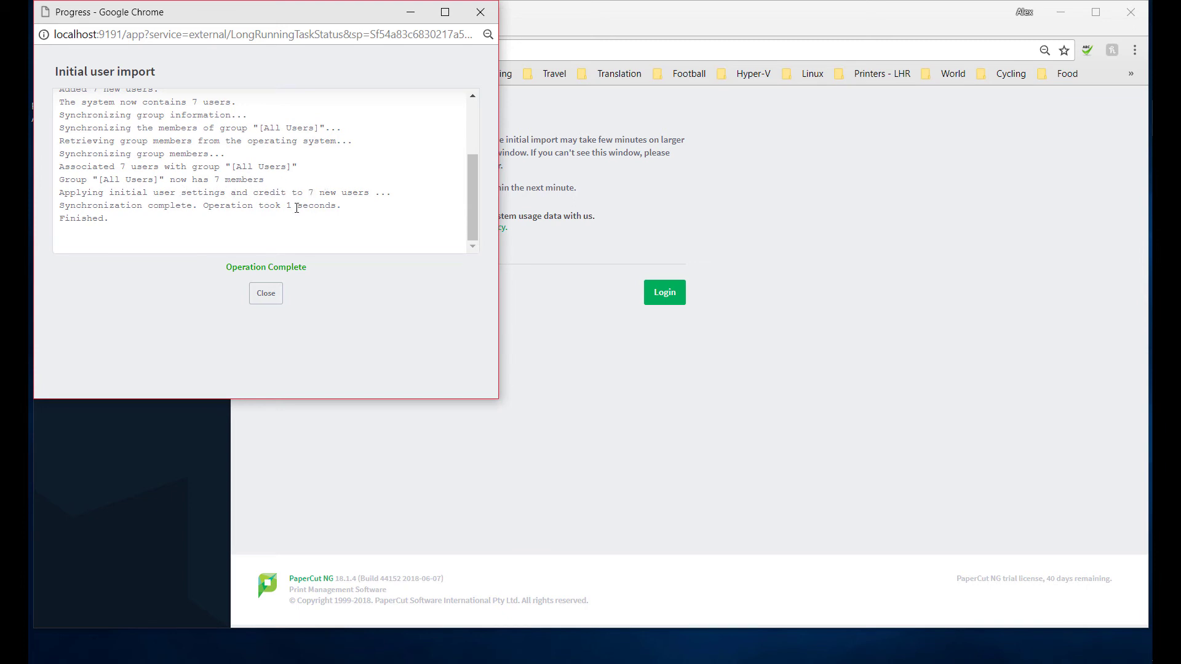
{"action": "left_click", "coordinate": [273, 296]}
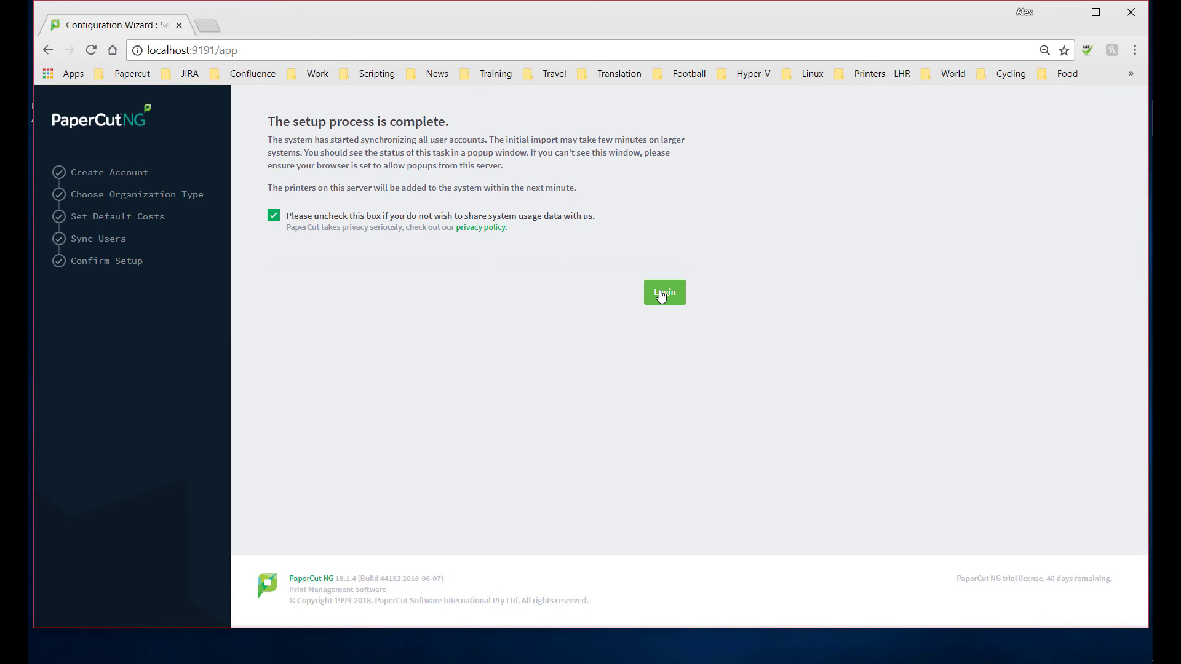
Log in to the admin dashboard and maximize the browser window
{"action": "left_click", "coordinate": [661, 296]}
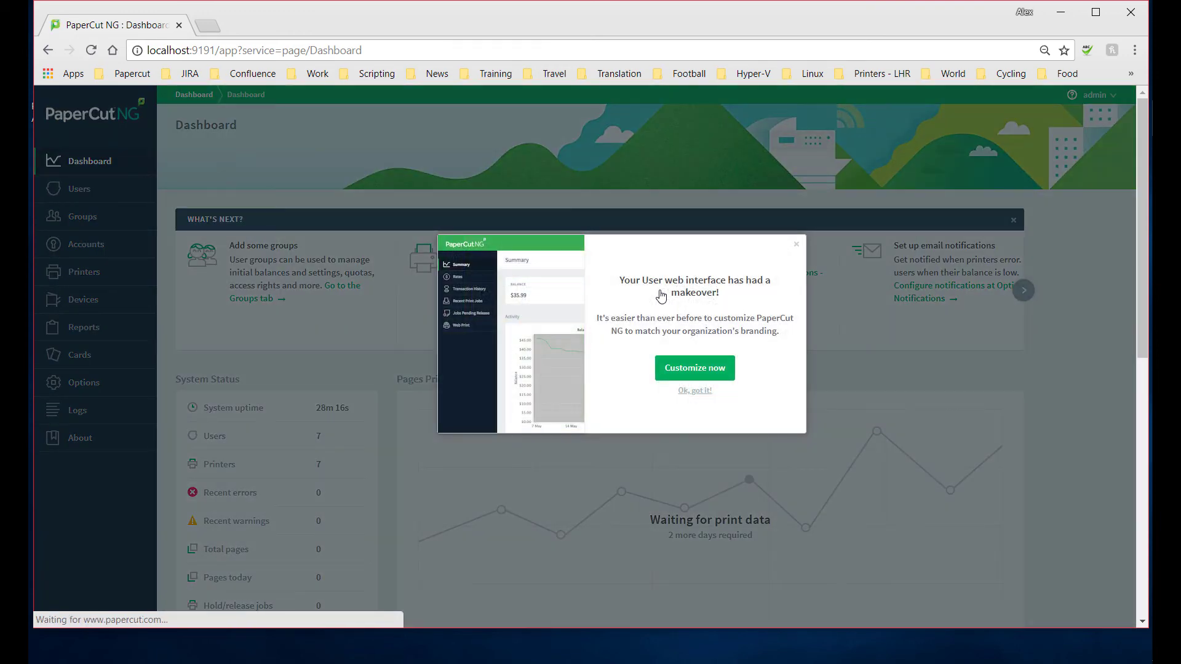
{"action": "key", "text": "super+Up"}
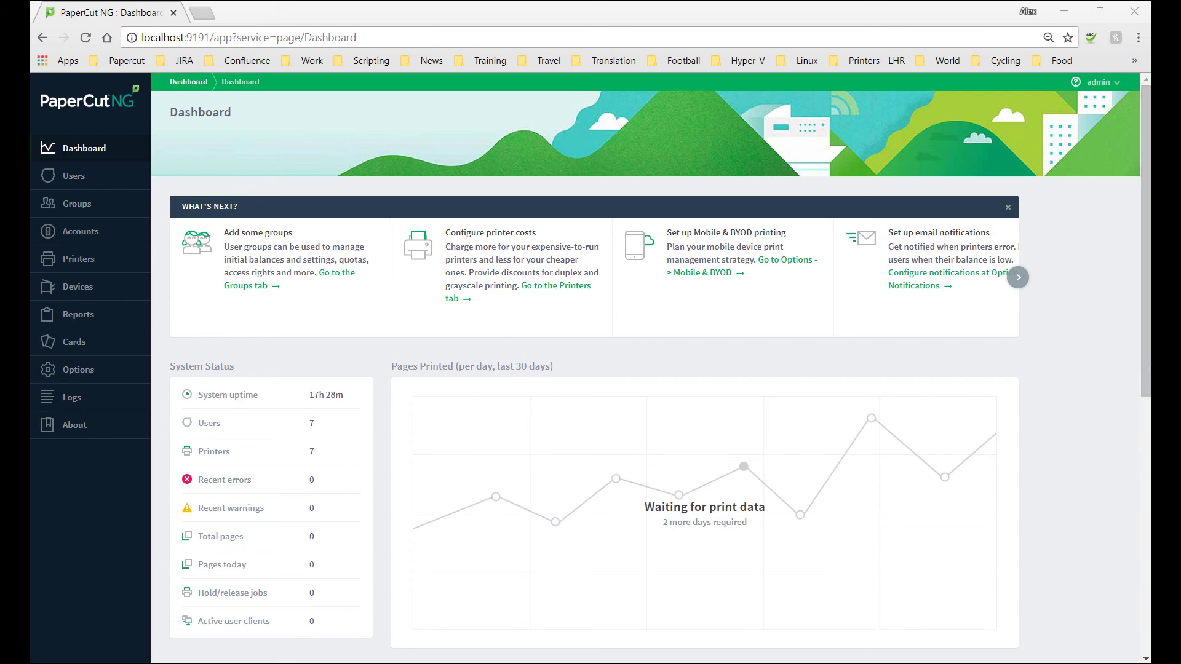
Show the Users list with the 7 imported users, each holding a £10.00 balance
{"action": "left_click", "coordinate": [73, 176]}
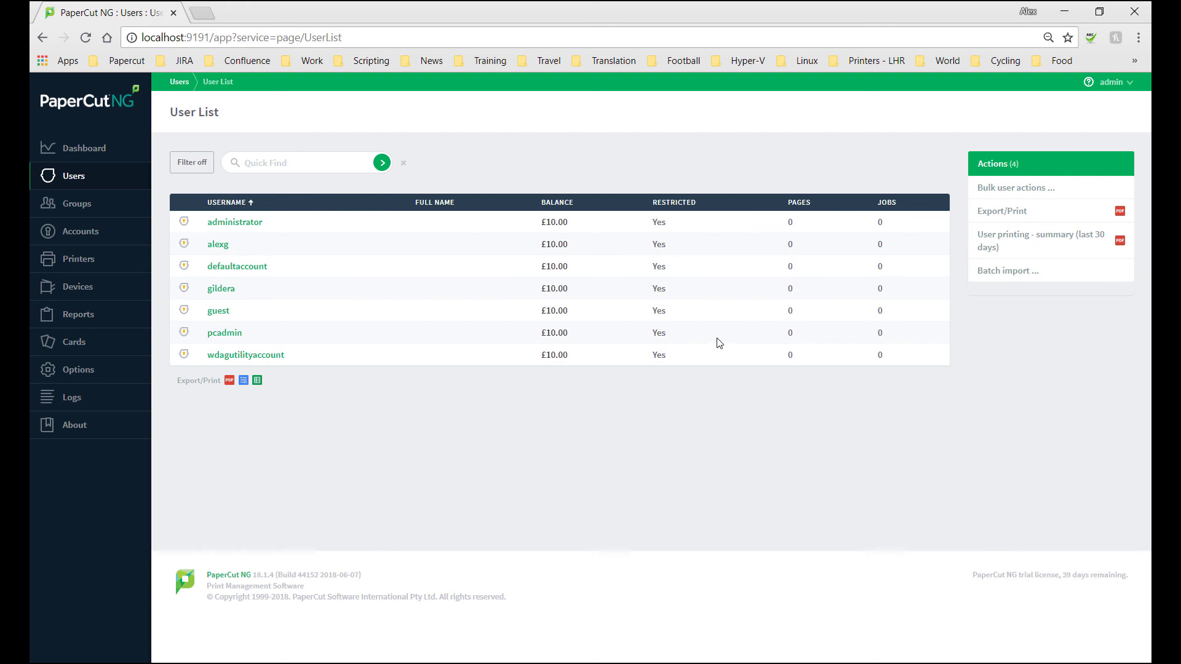
Show the Printer List: the template printer plus 7 imported printers, each at £0.10 per page
{"action": "left_click", "coordinate": [91, 263]}
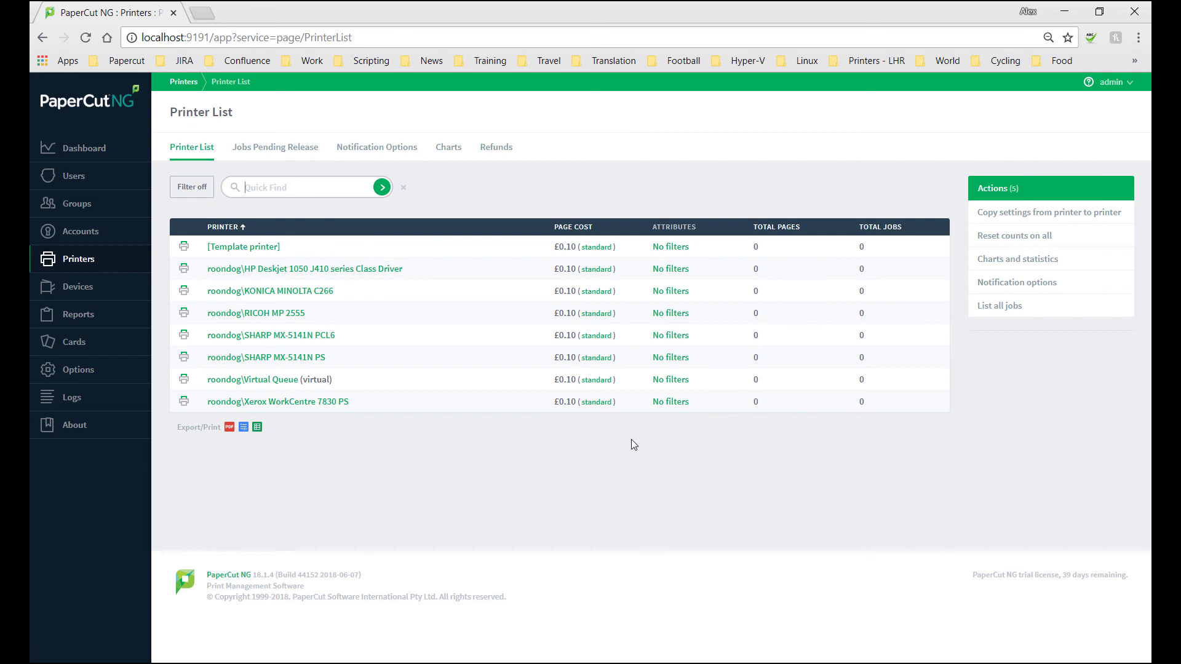
Print the Printer List page to the Xerox printer and confirm the user's balance is £9.90 with 1 job
{"action": "key", "text": "ctrl+p"}
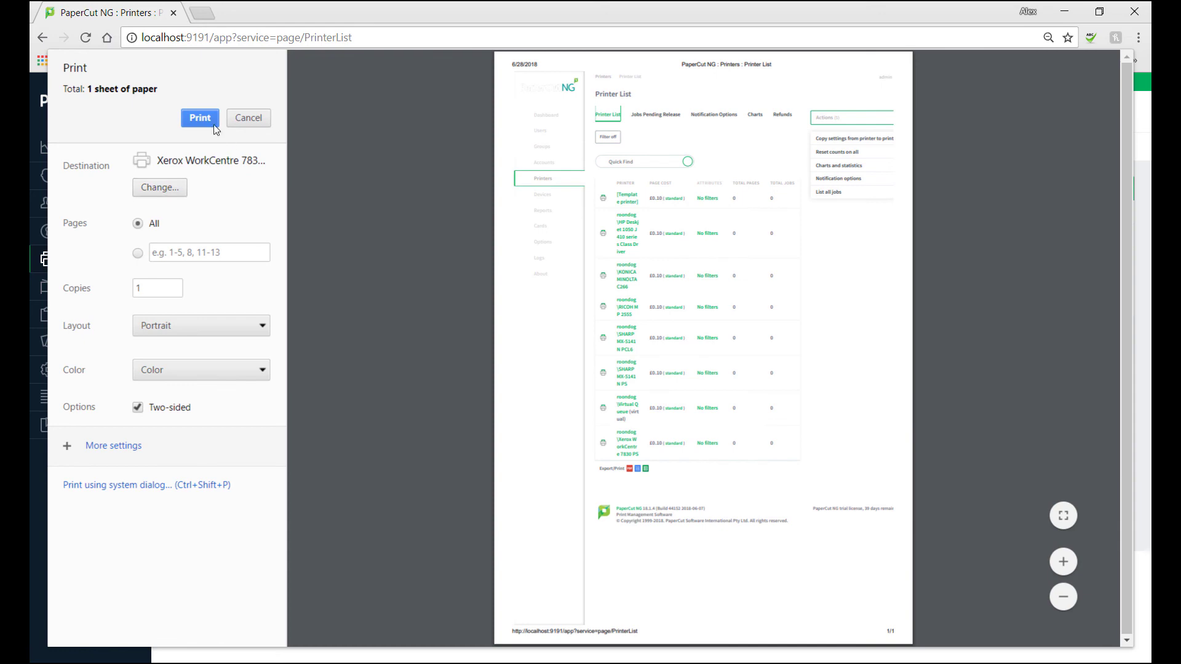
{"action": "left_click", "coordinate": [209, 120]}
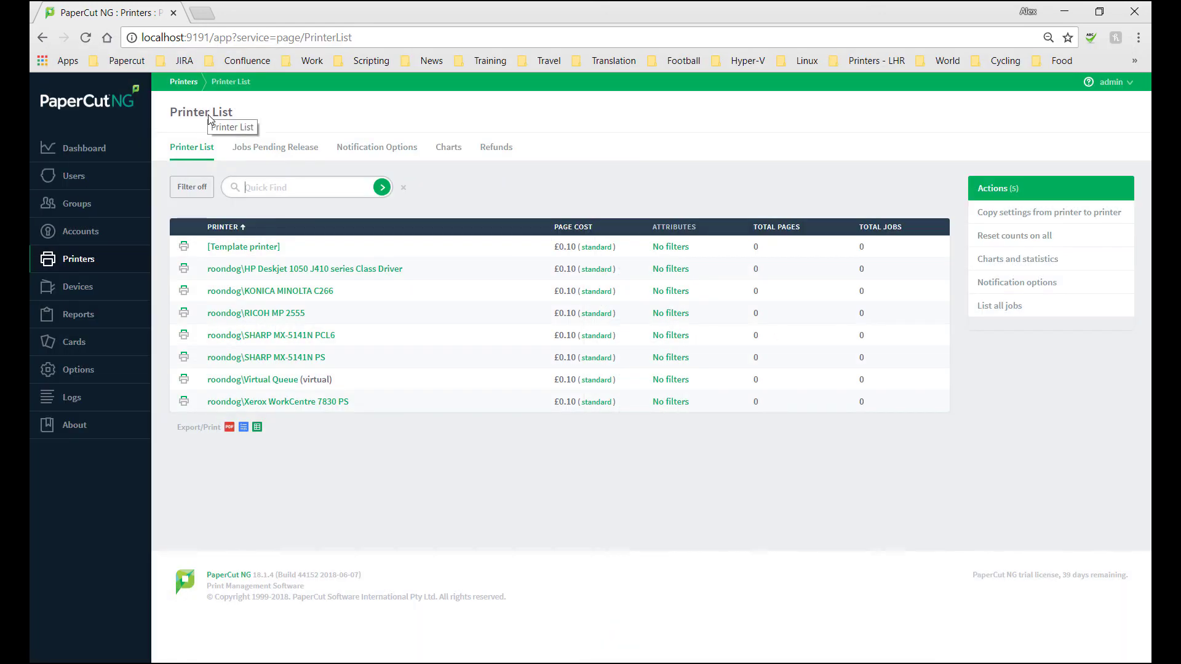
{"action": "left_click", "coordinate": [85, 177]}
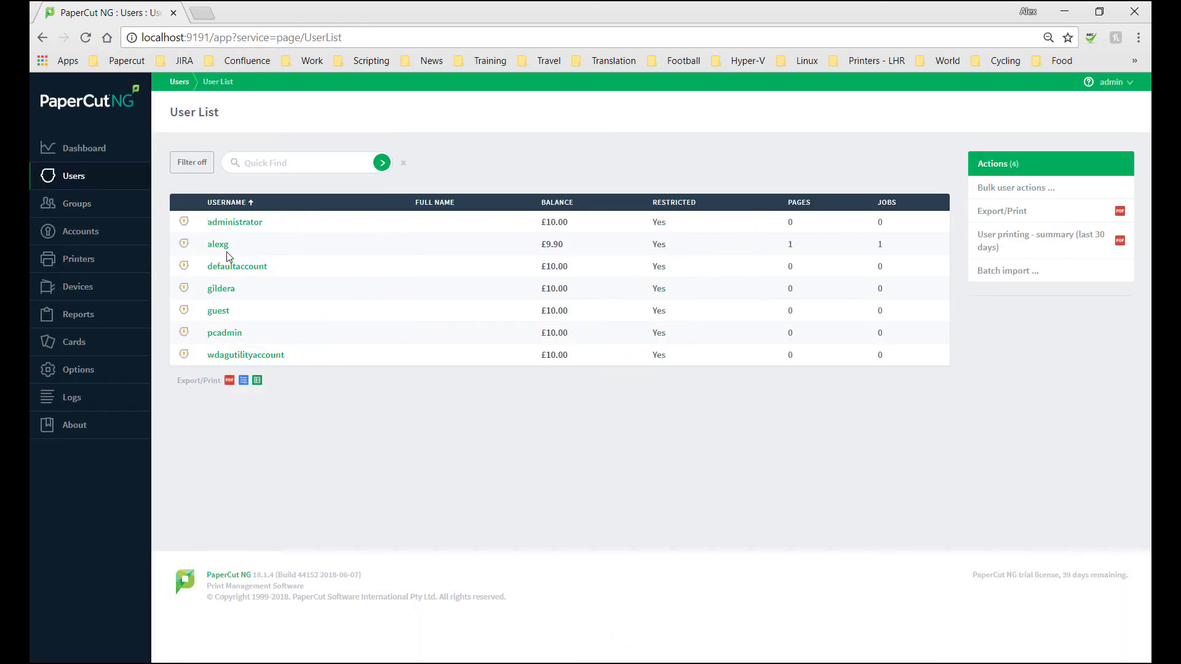